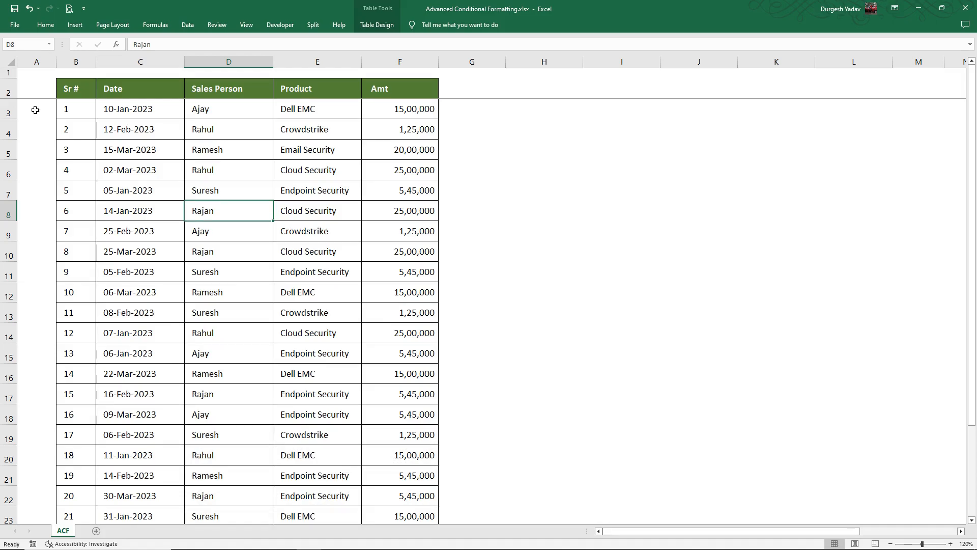
left_click_drag(66, 109, 74, 479)
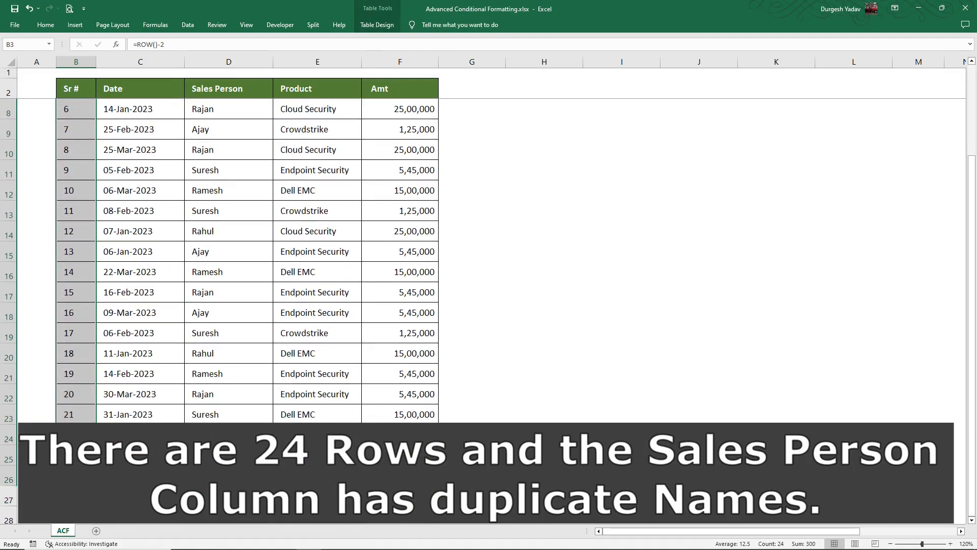
left_click_drag(225, 477, 236, 84)
Step: Copy the table's Sales Person column, including its header, to the area starting at J2
left_click(229, 93)
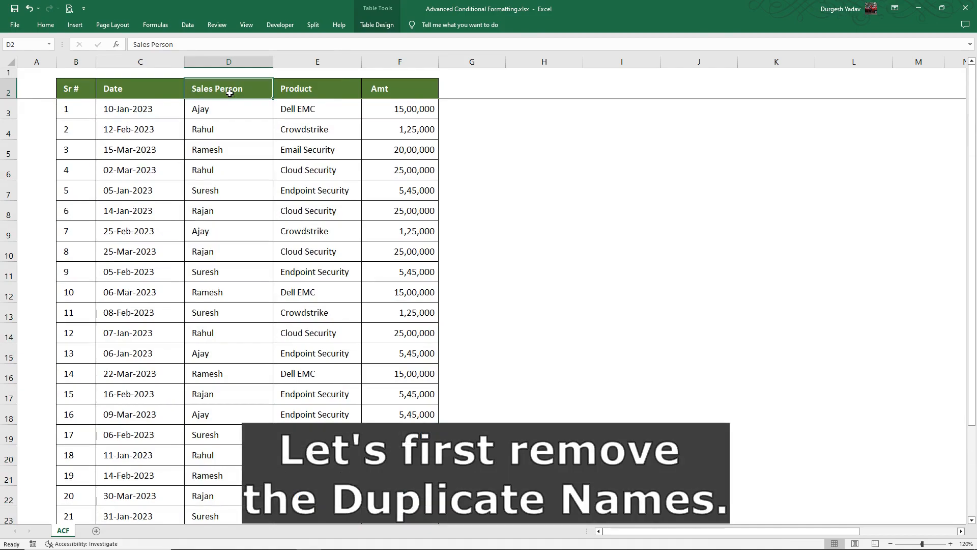
key("ctrl+shift+Down")
scroll(231, 93, "up", 2)
key("ctrl+c")
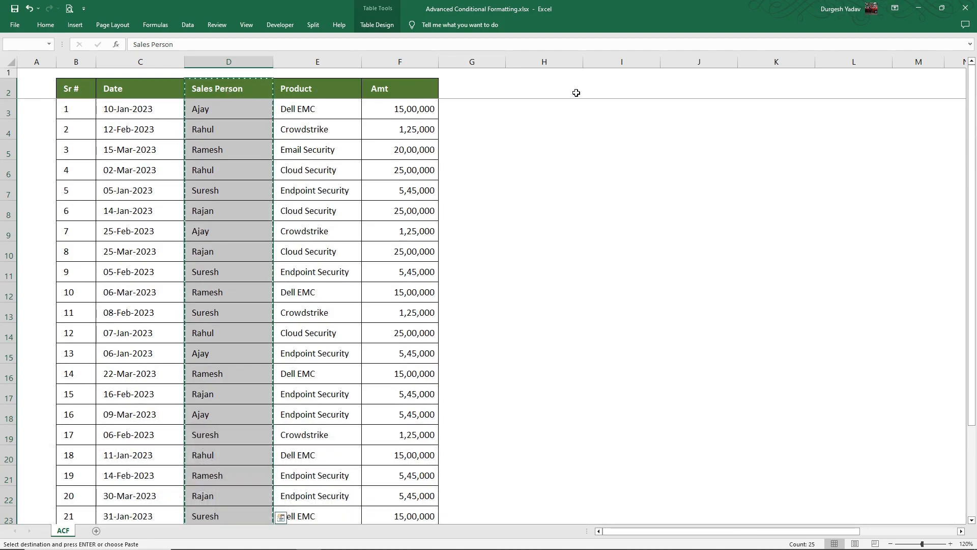
left_click(706, 91)
key("ctrl+v")
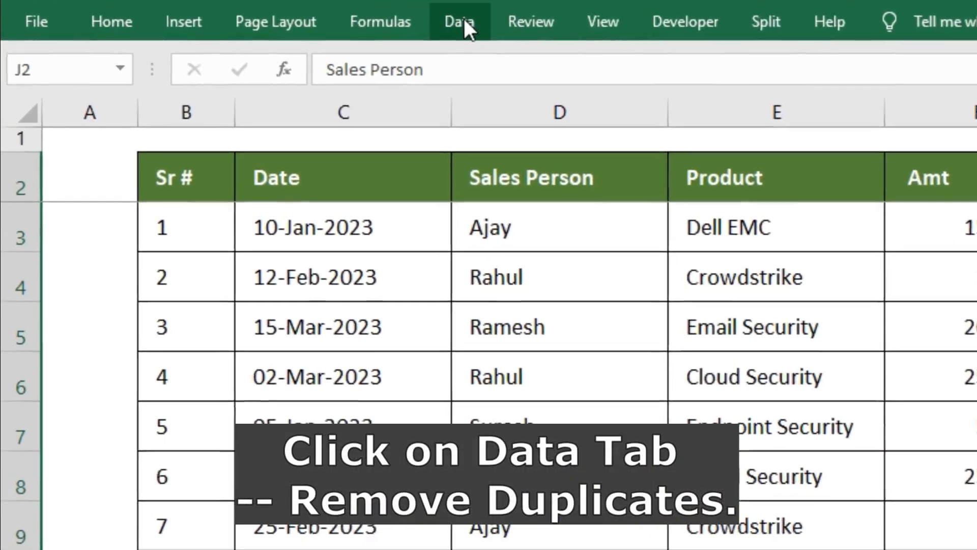
Step: Remove the duplicates from the copied Sales Person list in column J, treating its first row as a header
left_click(358, 23)
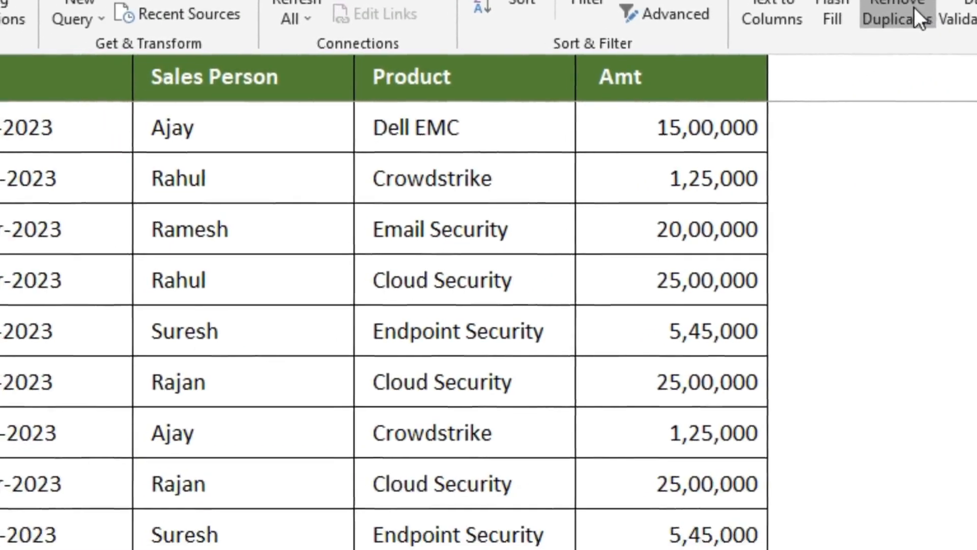
left_click(734, 111)
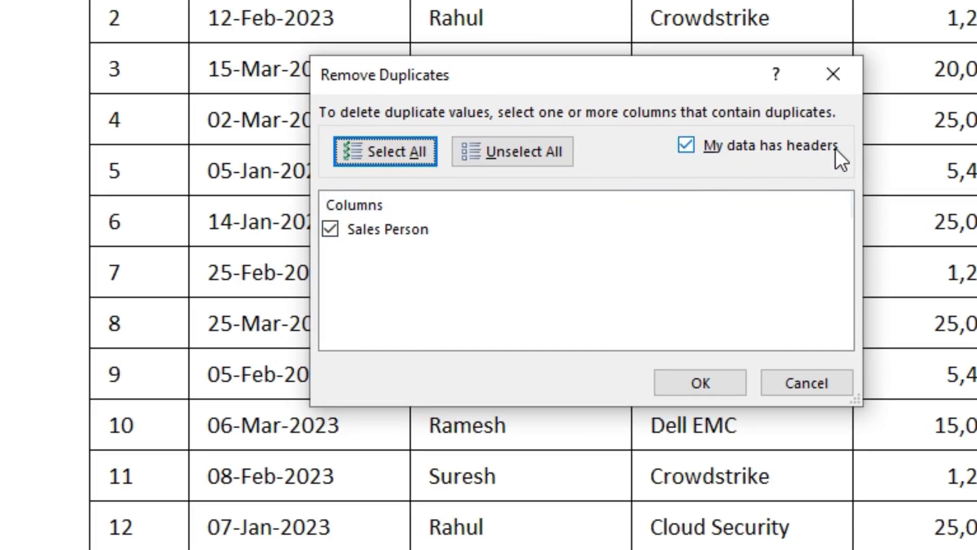
left_click(713, 387)
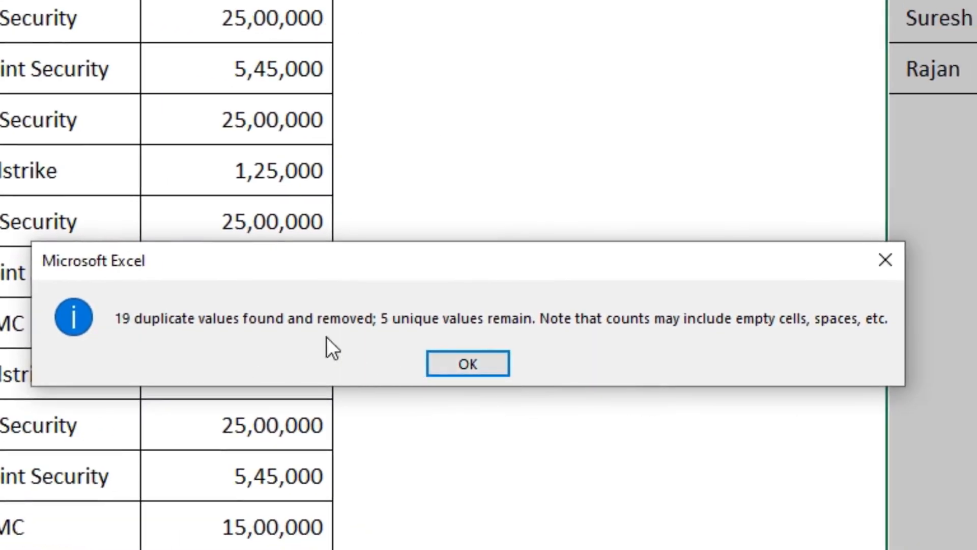
left_click(470, 365)
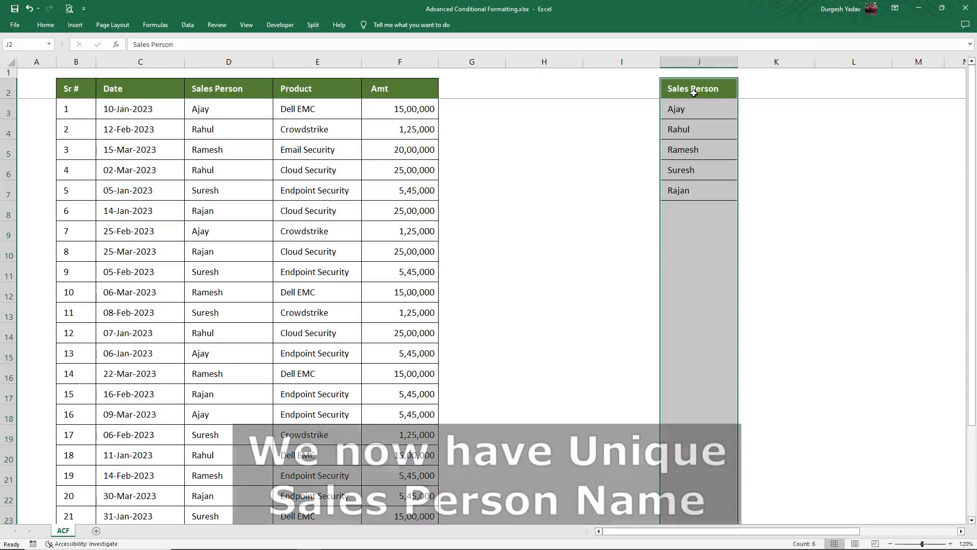
left_click_drag(685, 89, 689, 203)
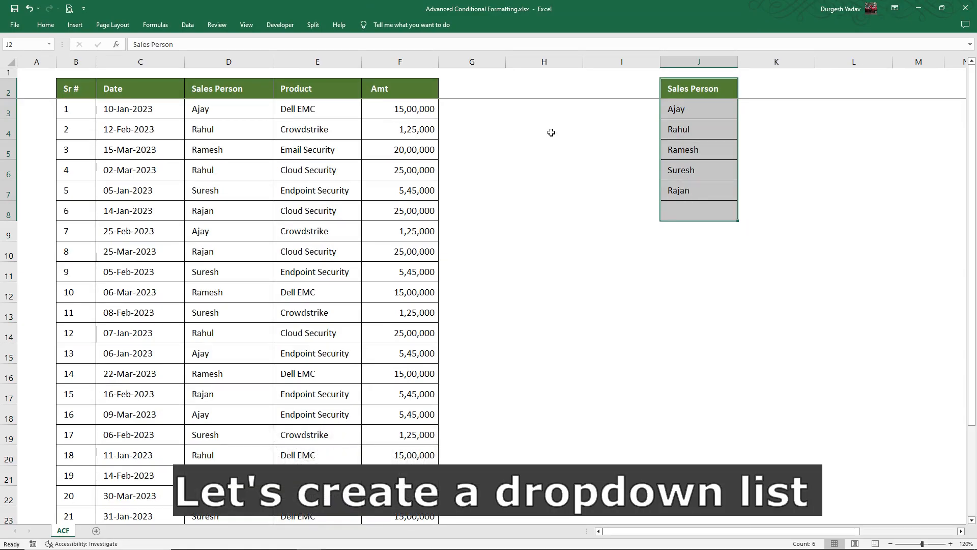
Step: Copy the header and first entry of the unique list (J2:J3) to H2:H3 and clear the name in H3
left_click(670, 90)
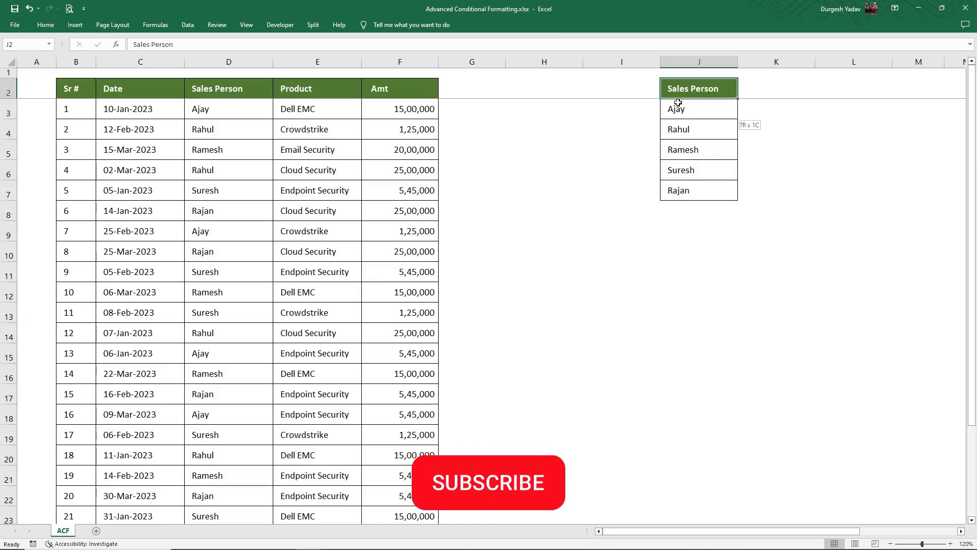
left_click_drag(678, 101, 677, 108)
key("ctrl+c")
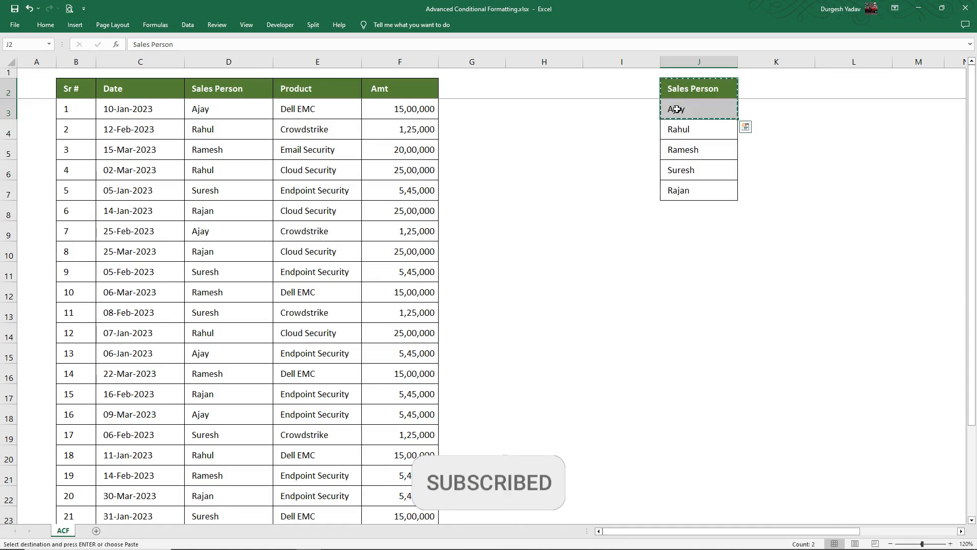
left_click(535, 93)
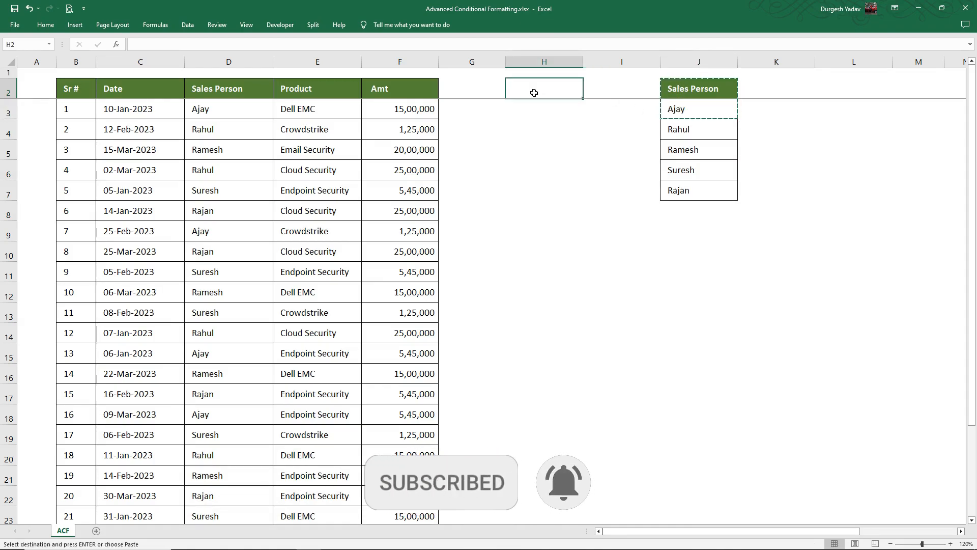
key("Return")
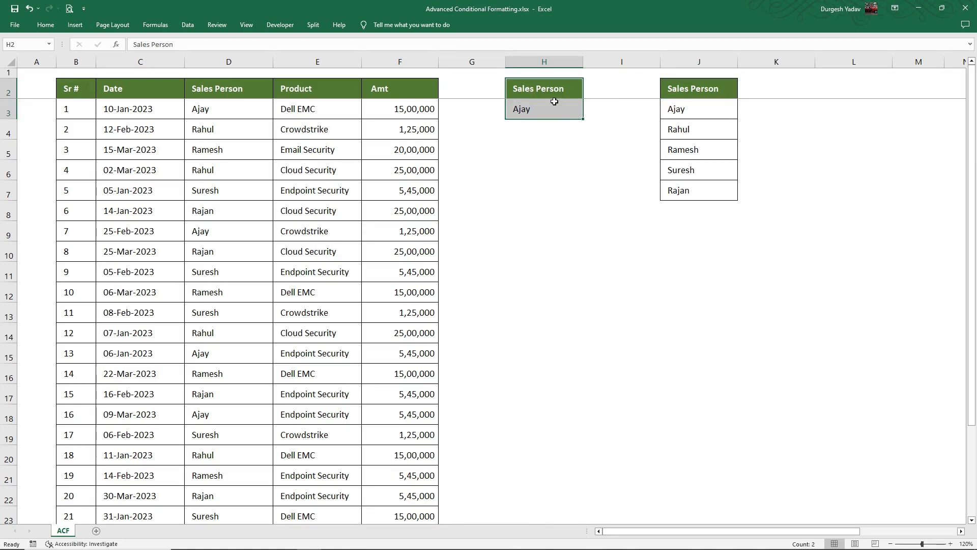
left_click(552, 108)
key("Delete")
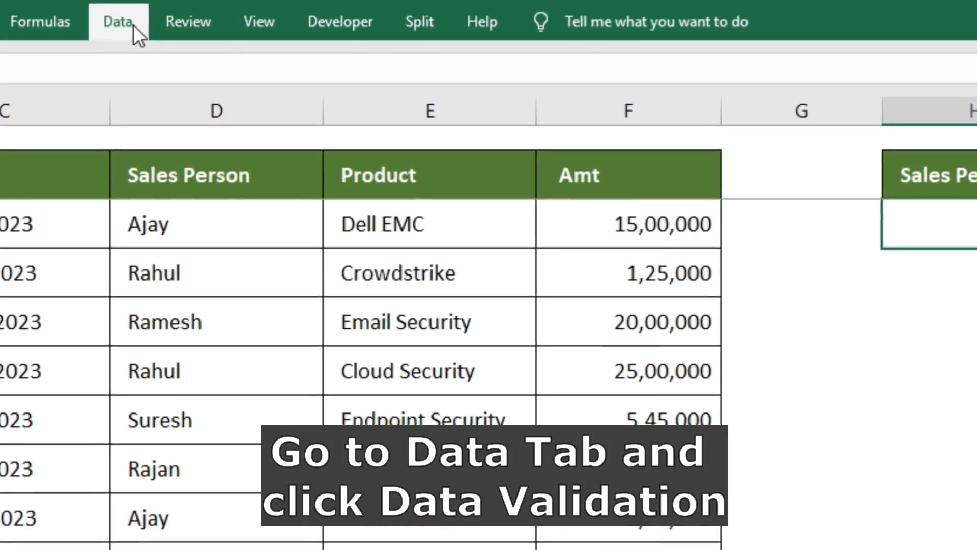
Step: Add a data validation dropdown to H3 that allows a List with the source =$J$2:$J$8
left_click(193, 27)
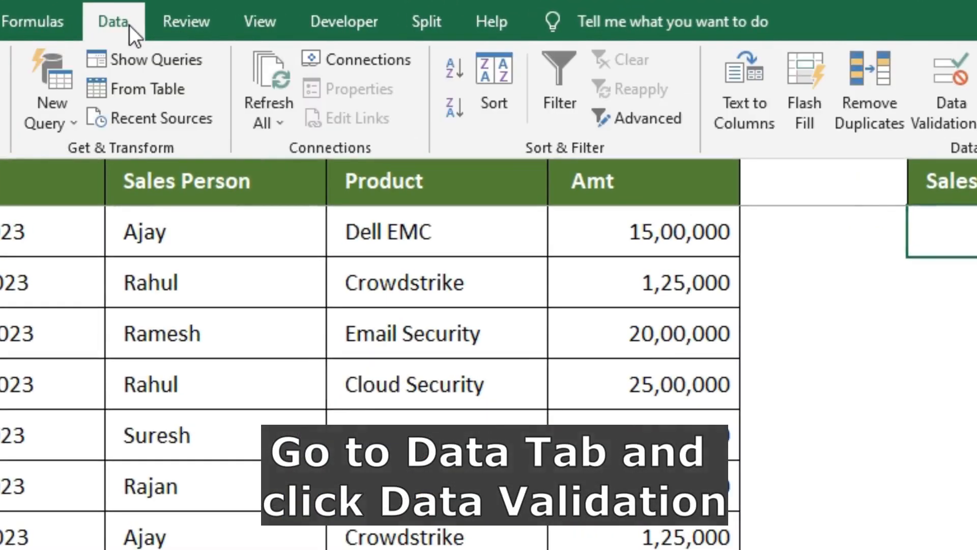
left_click(973, 120)
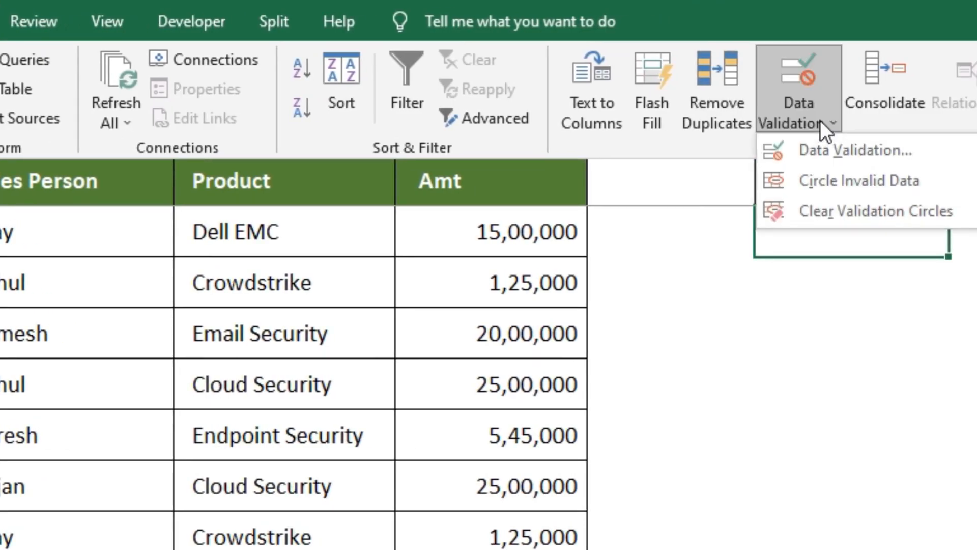
left_click(821, 152)
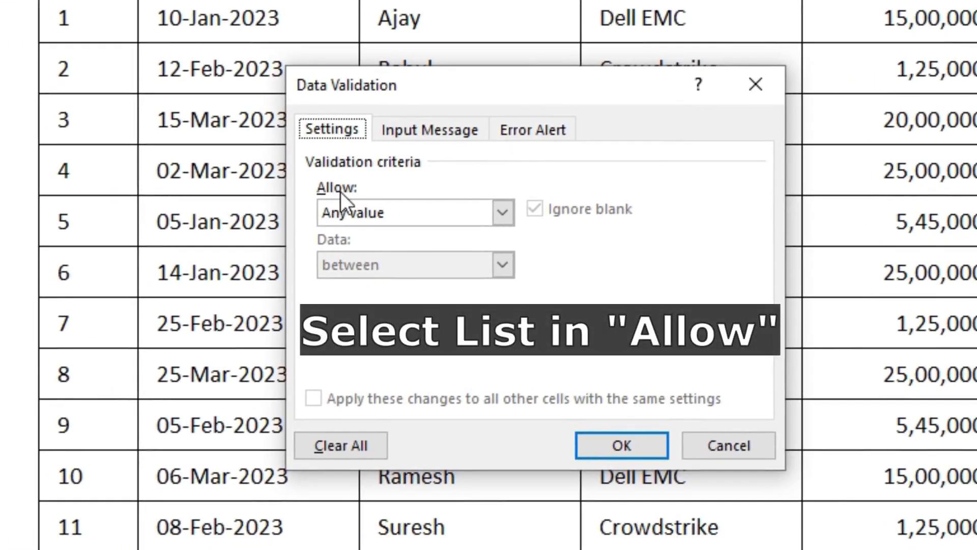
left_click(350, 220)
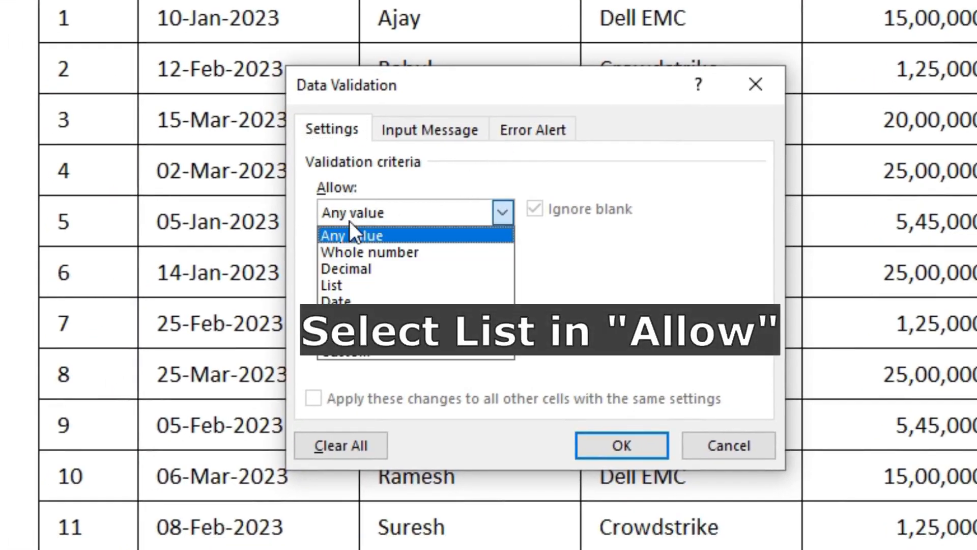
left_click(339, 286)
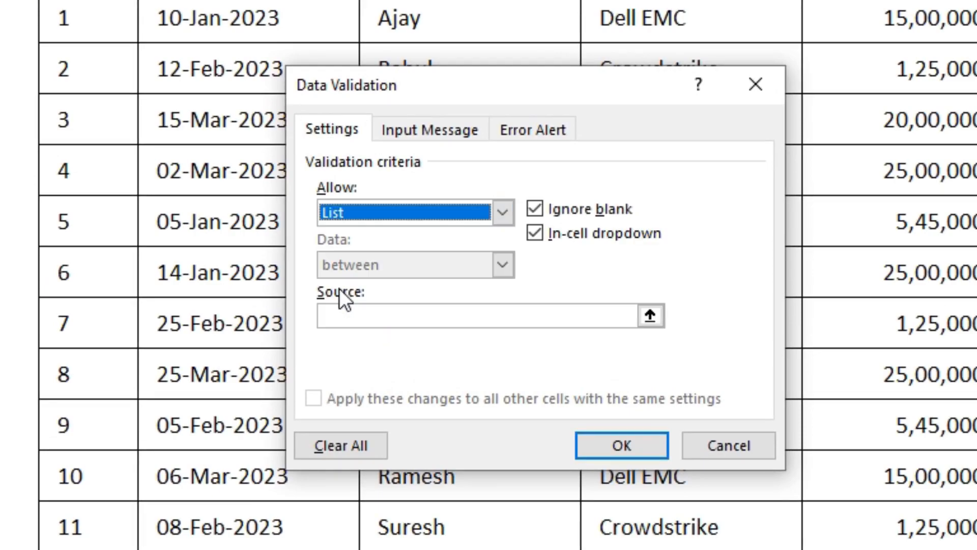
left_click(365, 316)
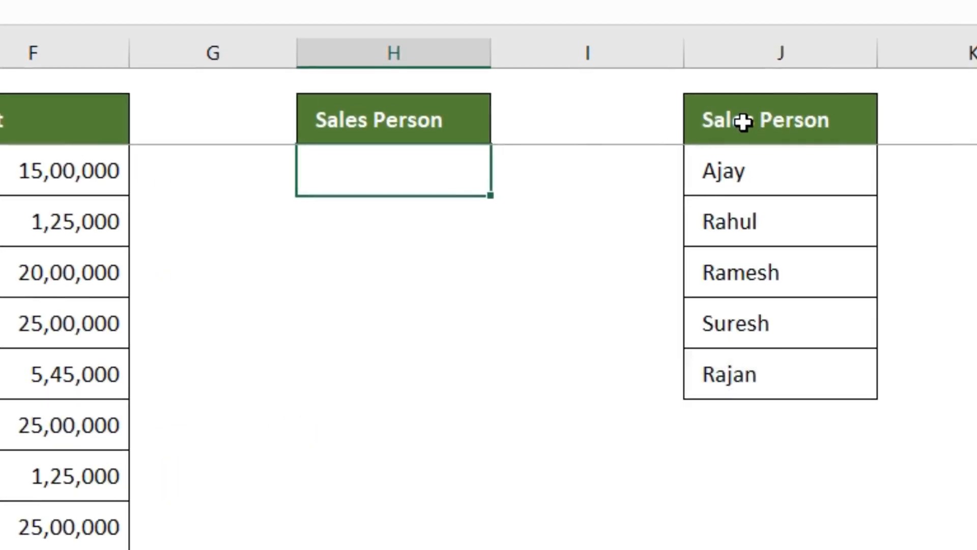
left_click_drag(743, 124, 741, 415)
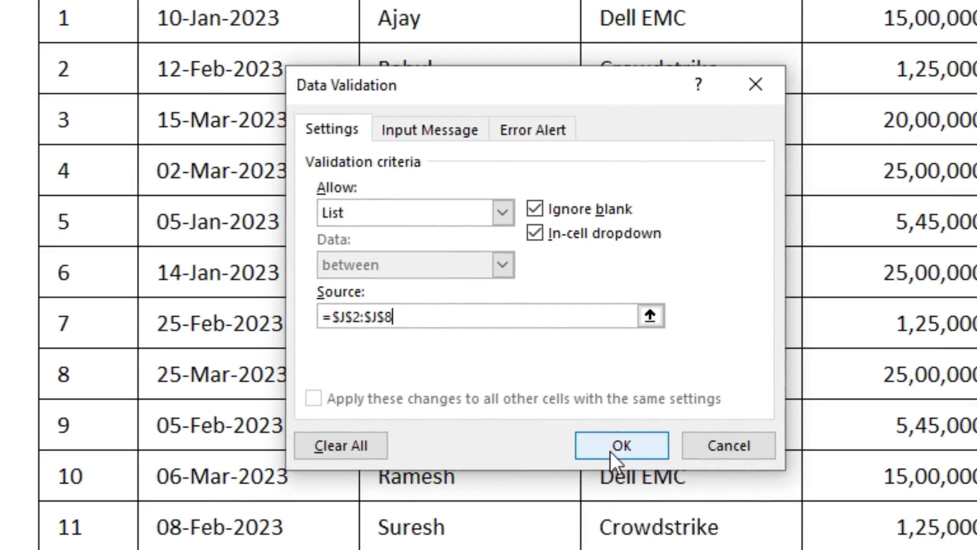
left_click(619, 506)
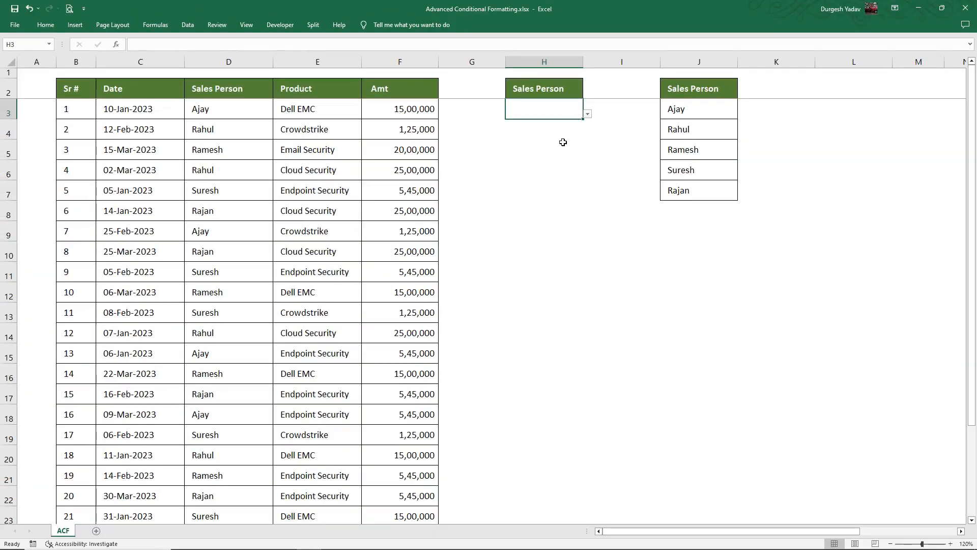
Step: Test the dropdown in H3 by choosing the first and third sales persons in turn, finishing with the blank entry
left_click(820, 229)
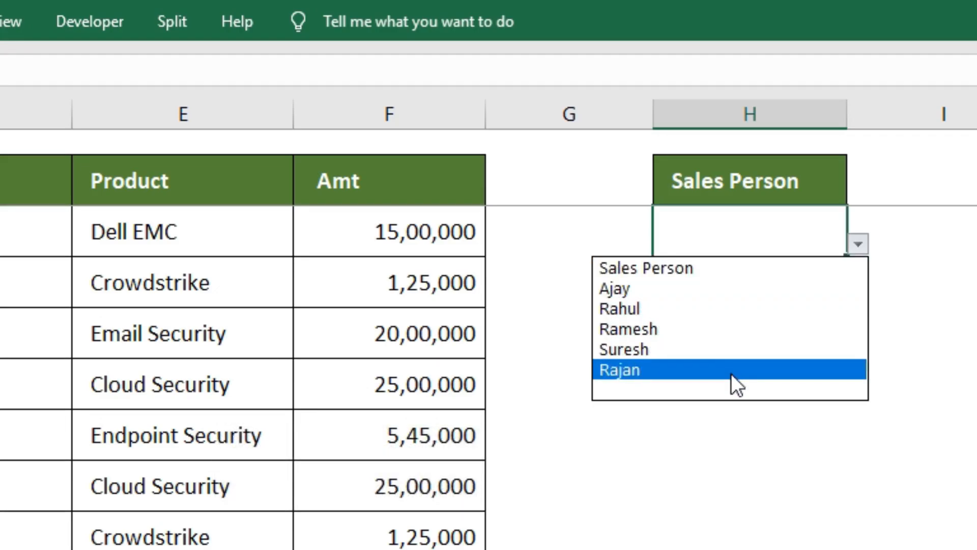
left_click(724, 295)
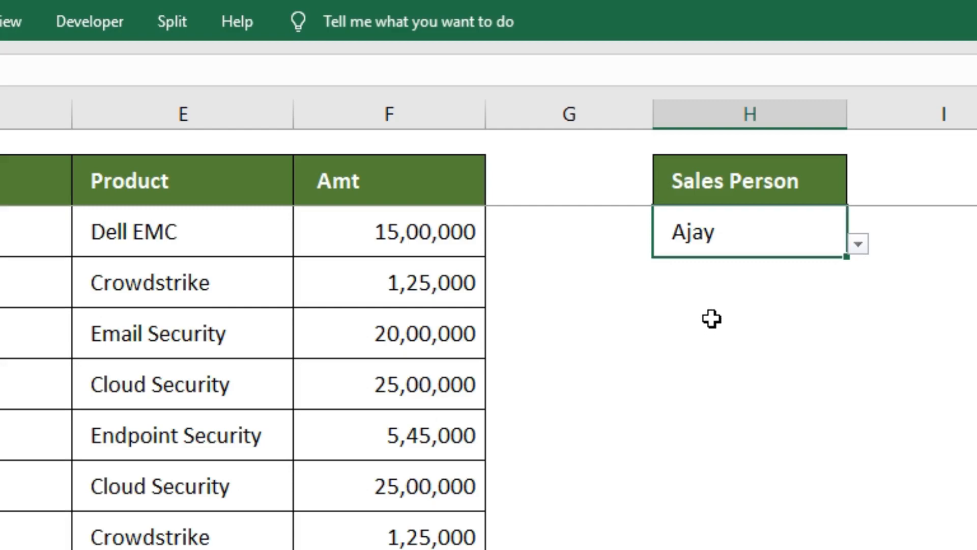
left_click(859, 243)
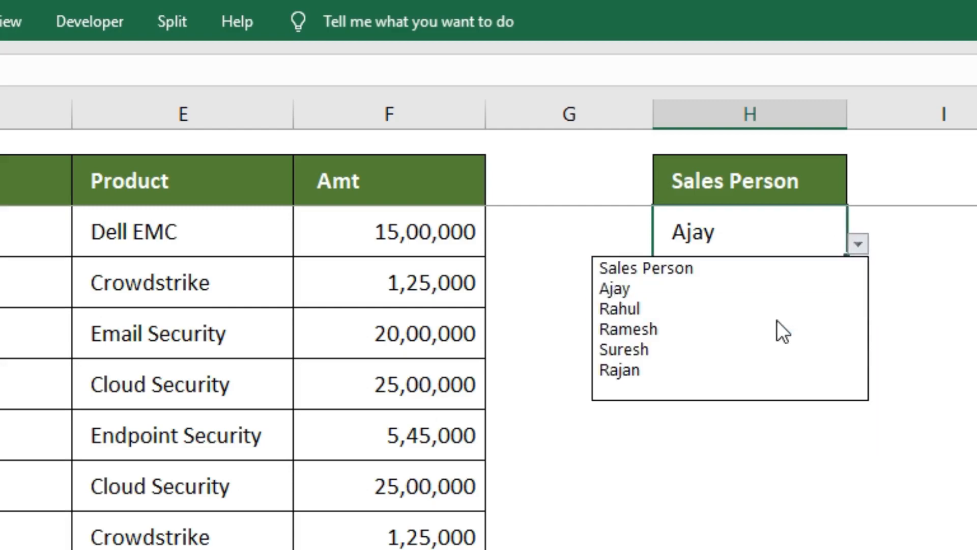
left_click(775, 328)
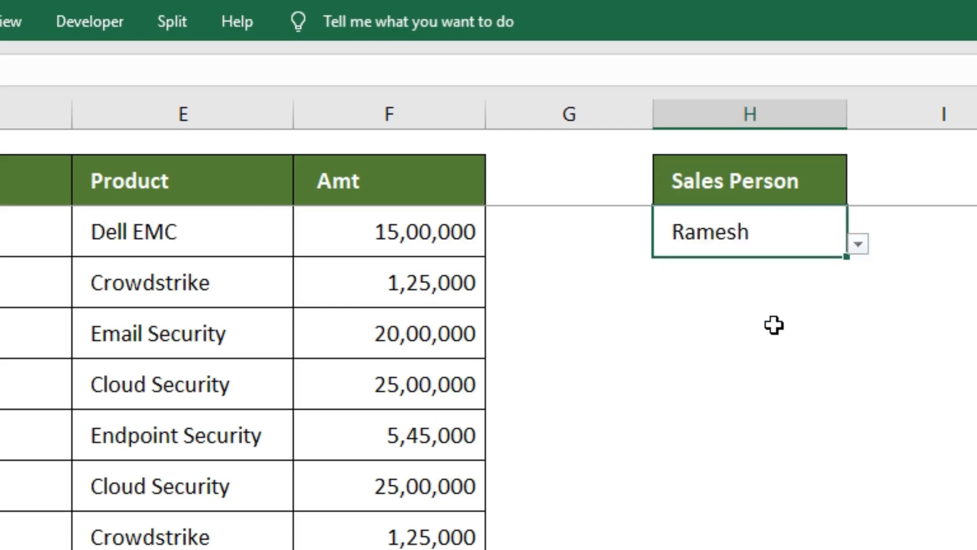
left_click(863, 246)
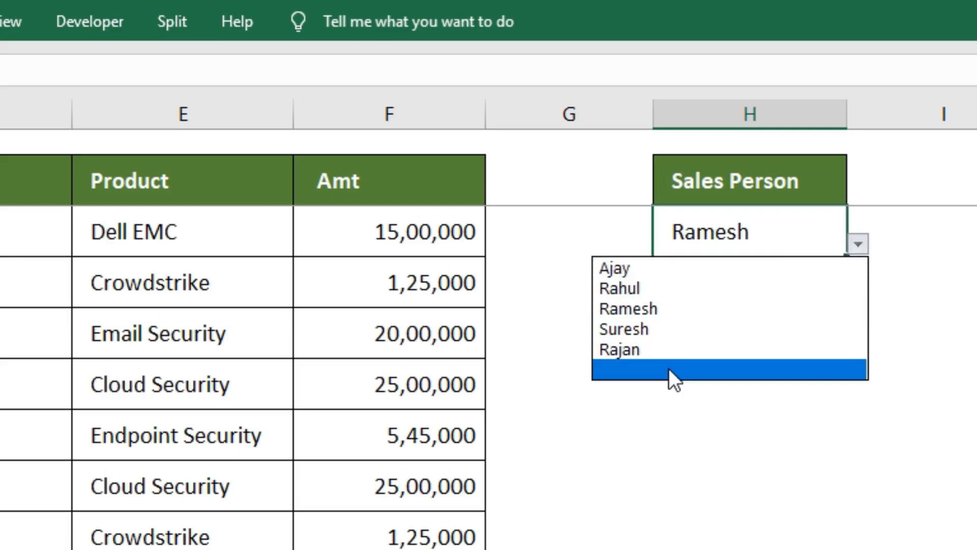
left_click(669, 368)
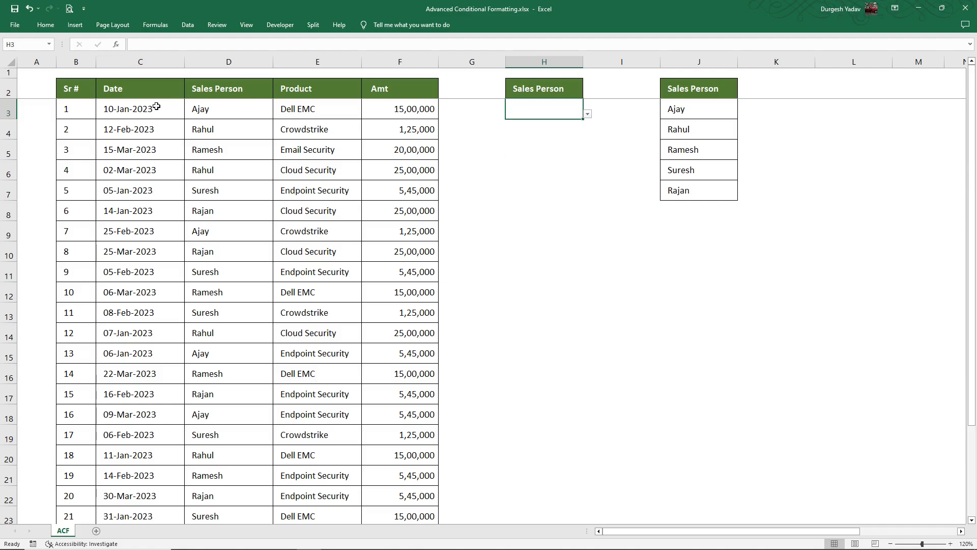
Step: Start a new conditional formatting rule for the table data B3:F26 with the type "Use a formula to determine which cells to format"
left_click(87, 110)
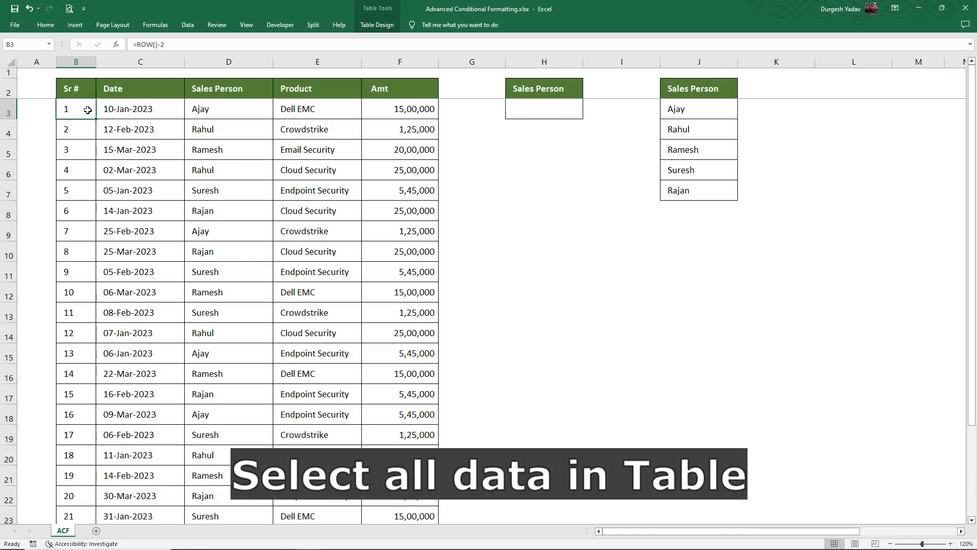
key("ctrl+shift+End")
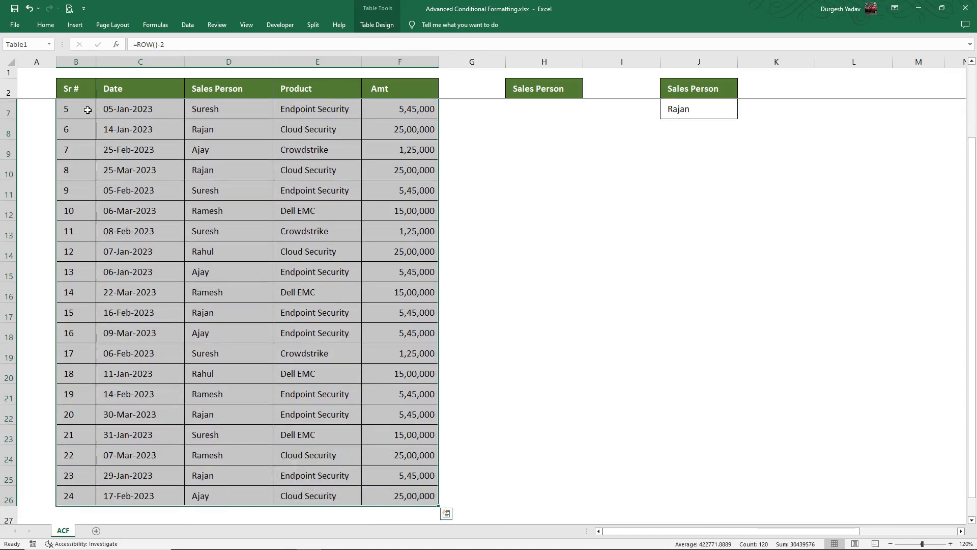
scroll(131, 194, "up", 2)
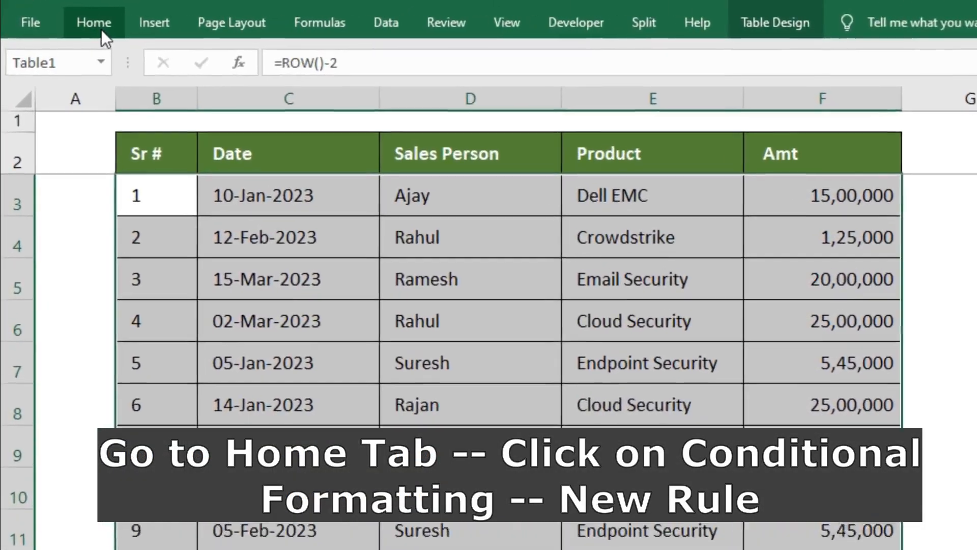
left_click(70, 30)
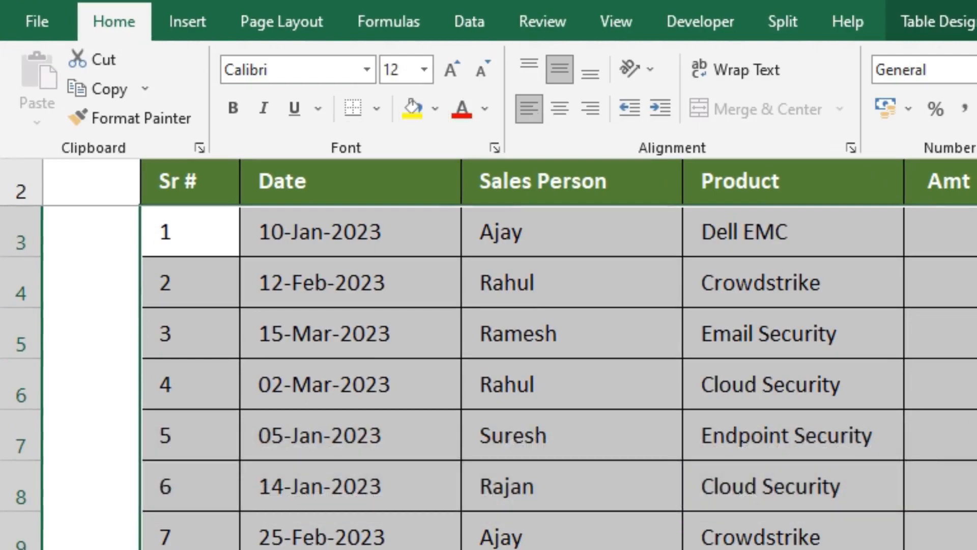
left_click(939, 86)
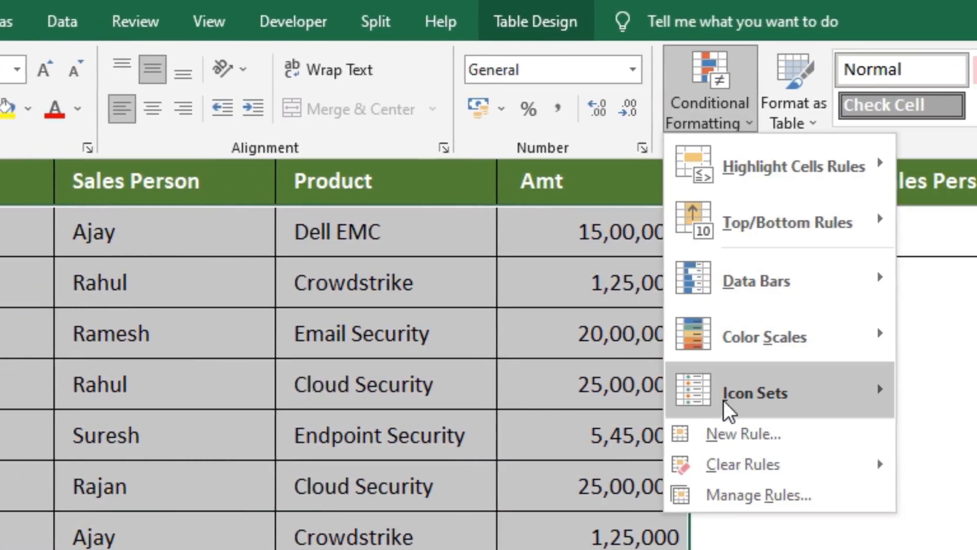
left_click(725, 436)
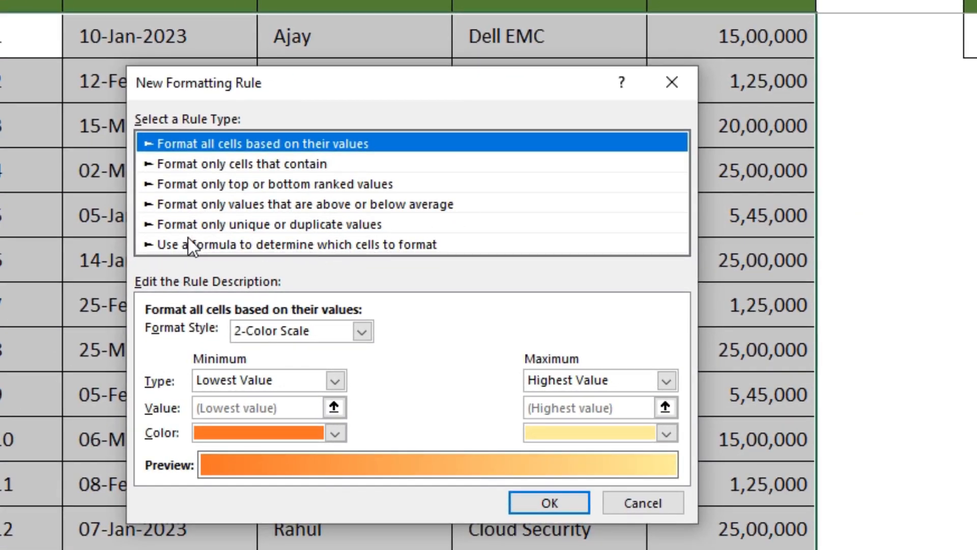
left_click(236, 249)
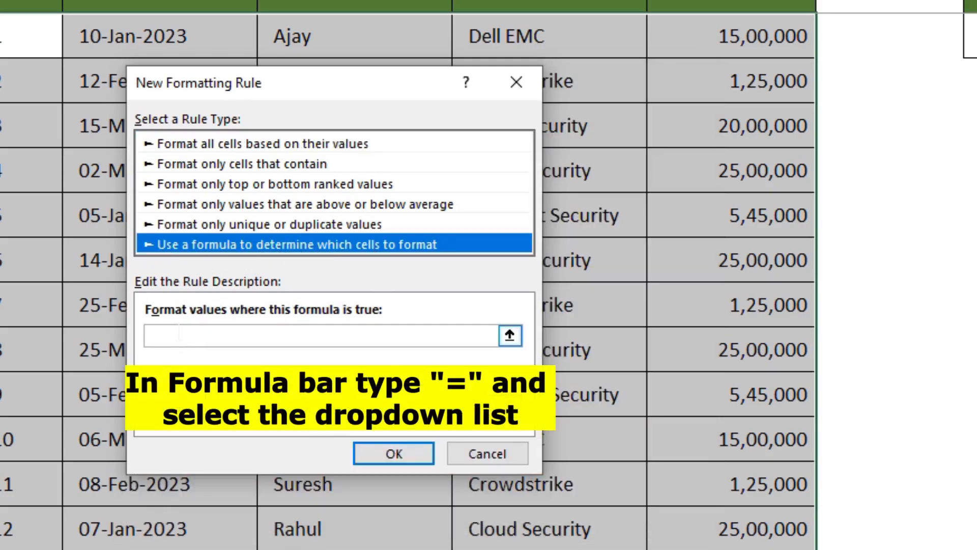
Step: Enter the rule formula =$H$3=$D3, comparing the dropdown cell with the Sales Person column by a row-relative reference
left_click(179, 335)
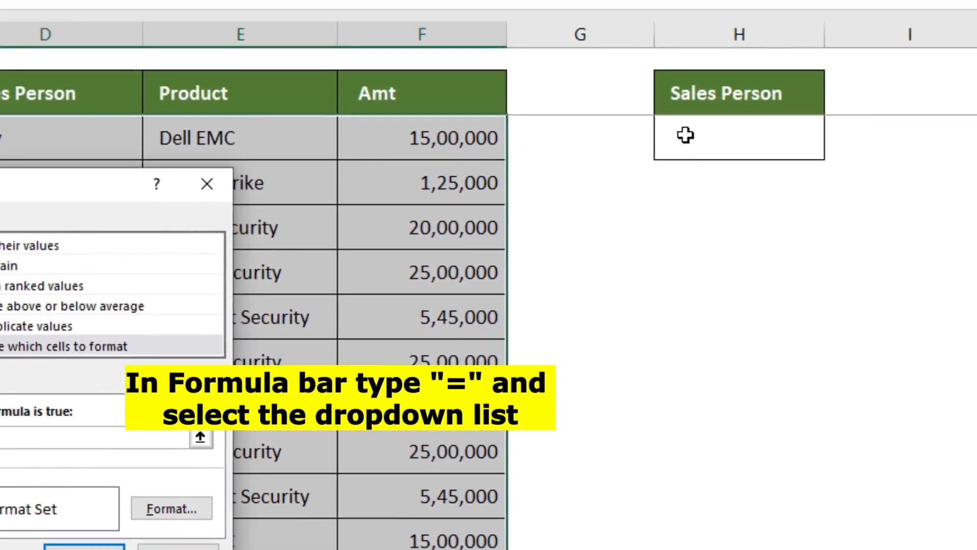
left_click(973, 35)
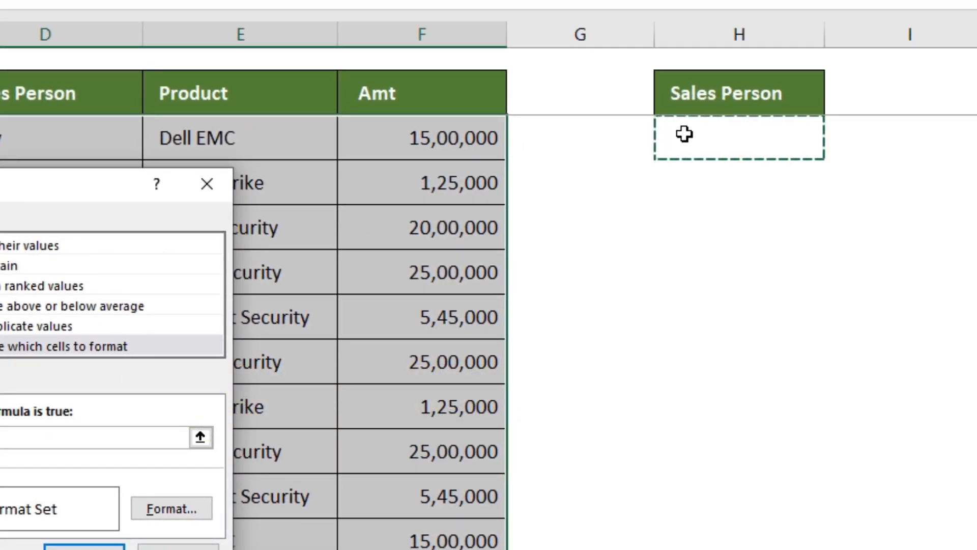
type("=")
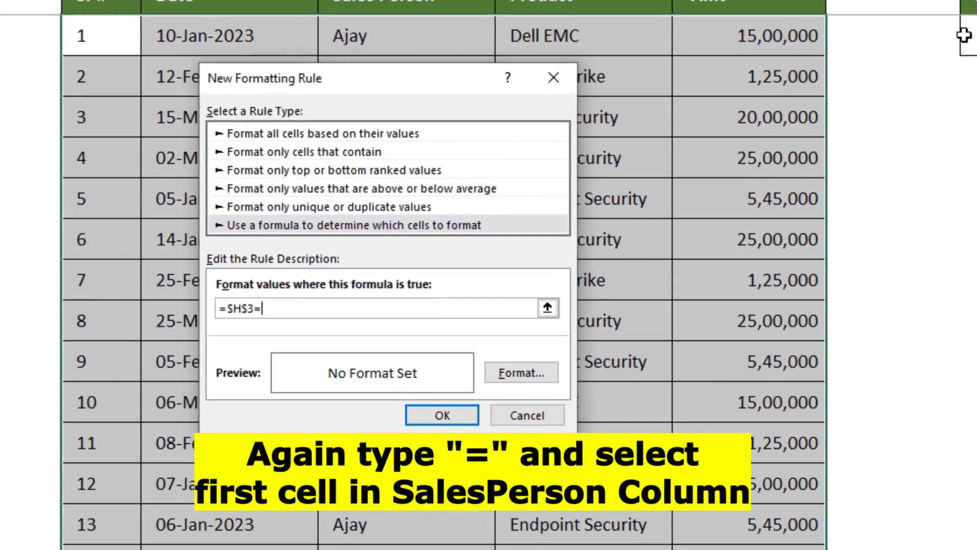
left_click(376, 36)
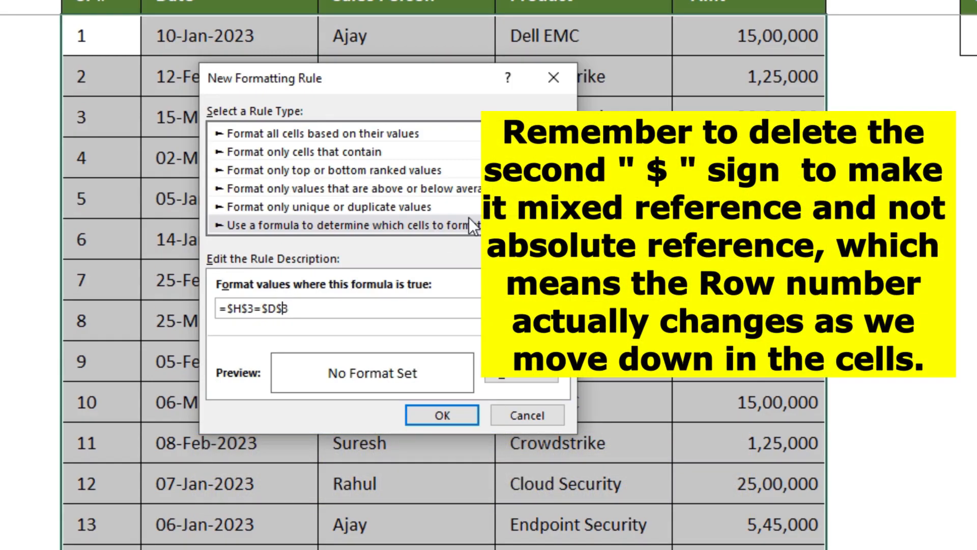
key("BackSpace")
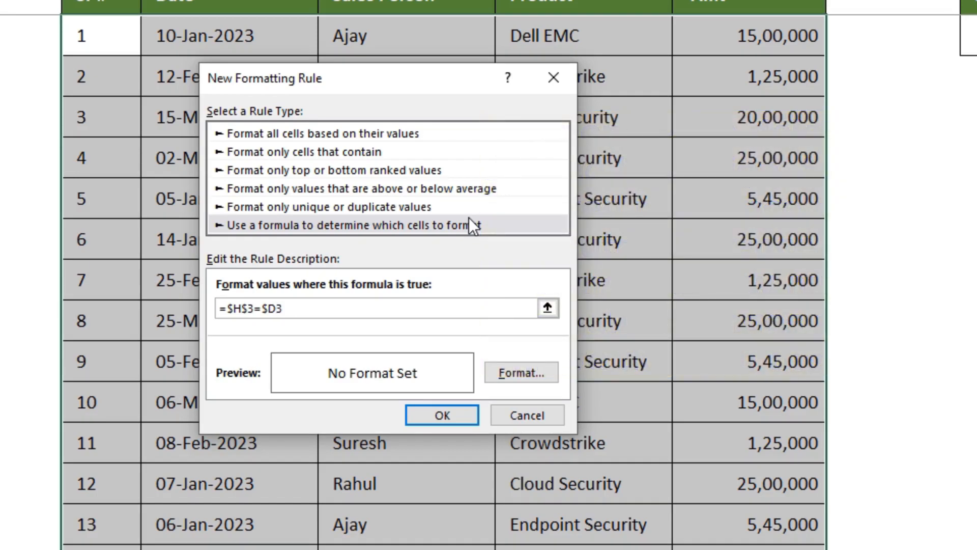
Step: Give the rule's format a light gold fill and Bold font style, and apply the rule to the table
left_click(530, 380)
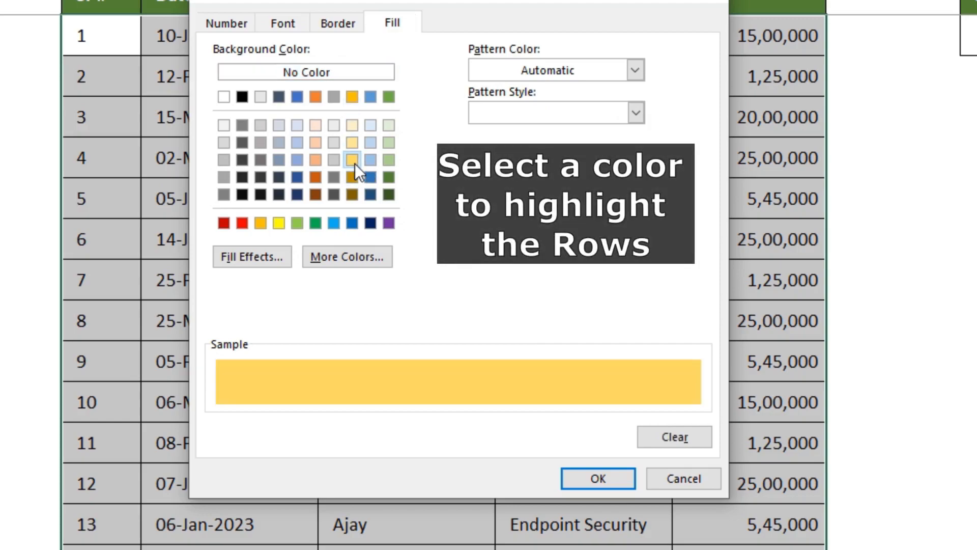
left_click(283, 23)
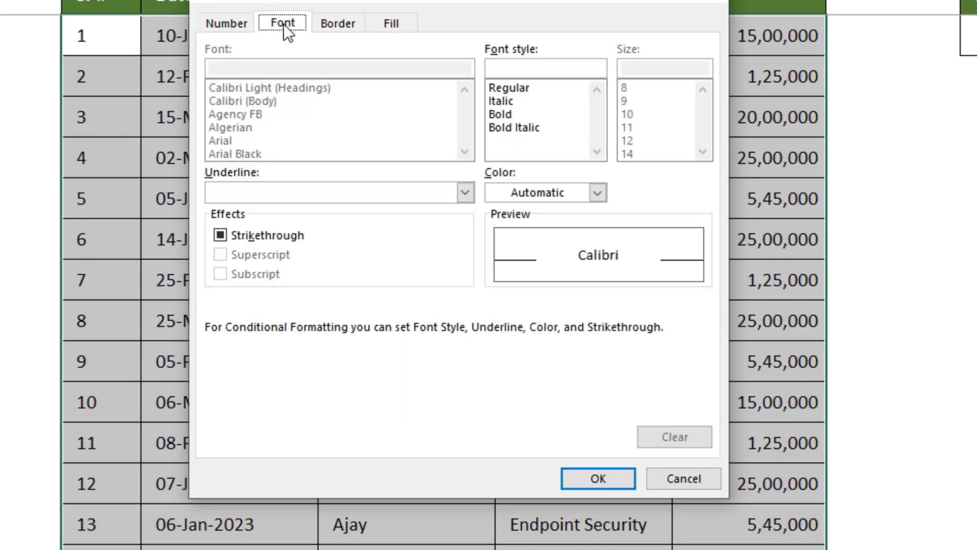
left_click(498, 116)
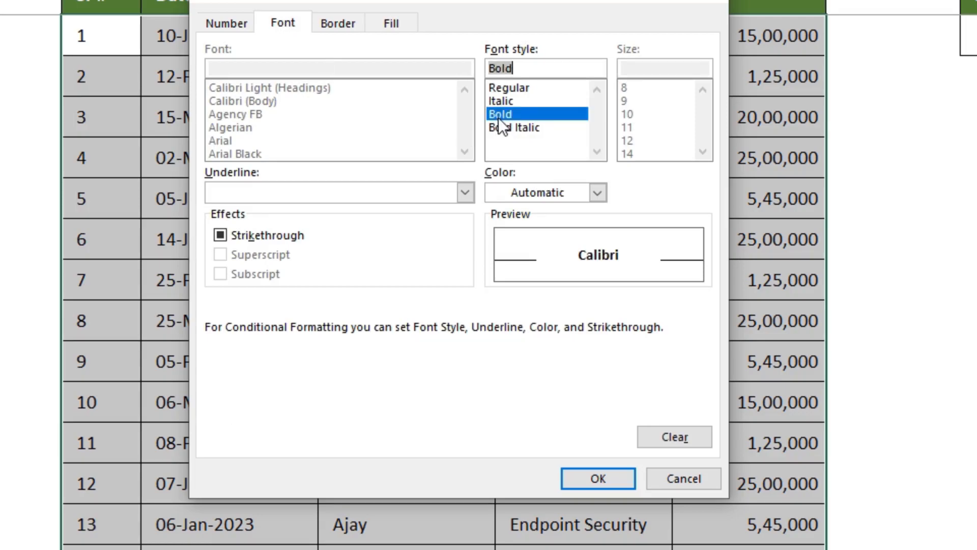
left_click(619, 478)
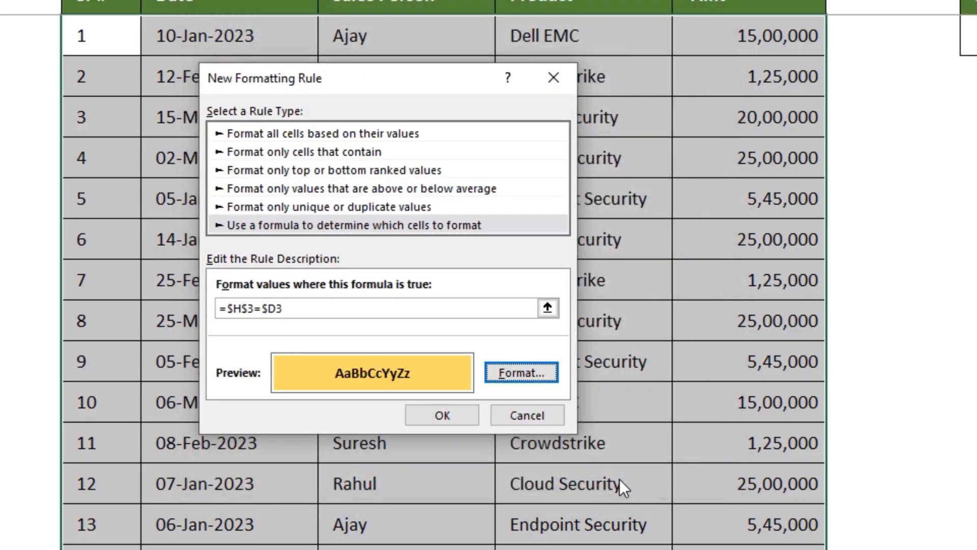
left_click(463, 414)
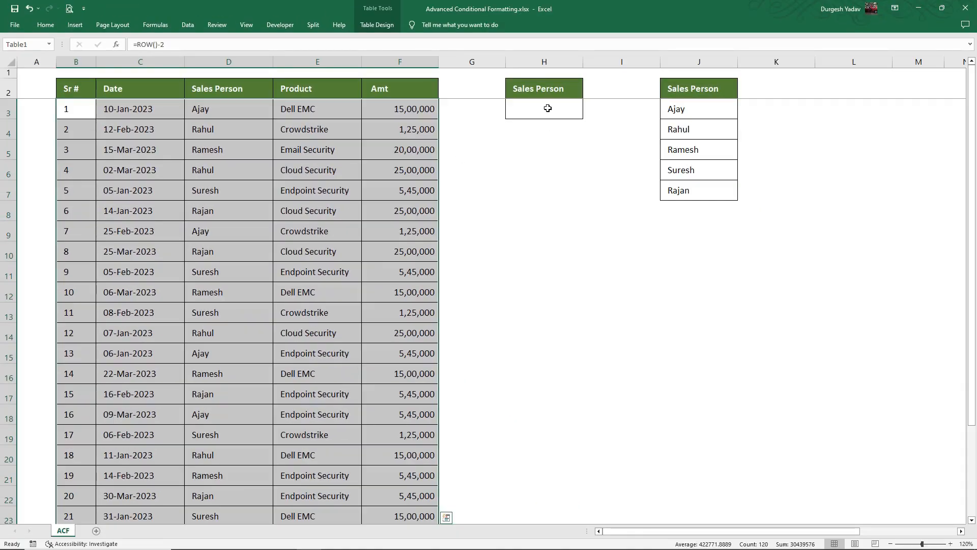
Step: Choose the first sales person in the H3 dropdown and check the highlighting through the whole table
left_click(548, 108)
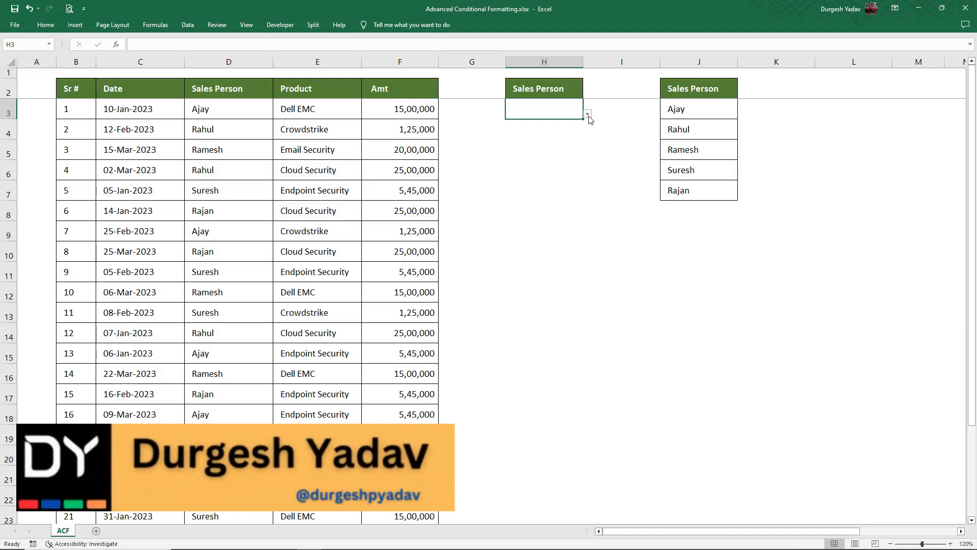
left_click(588, 115)
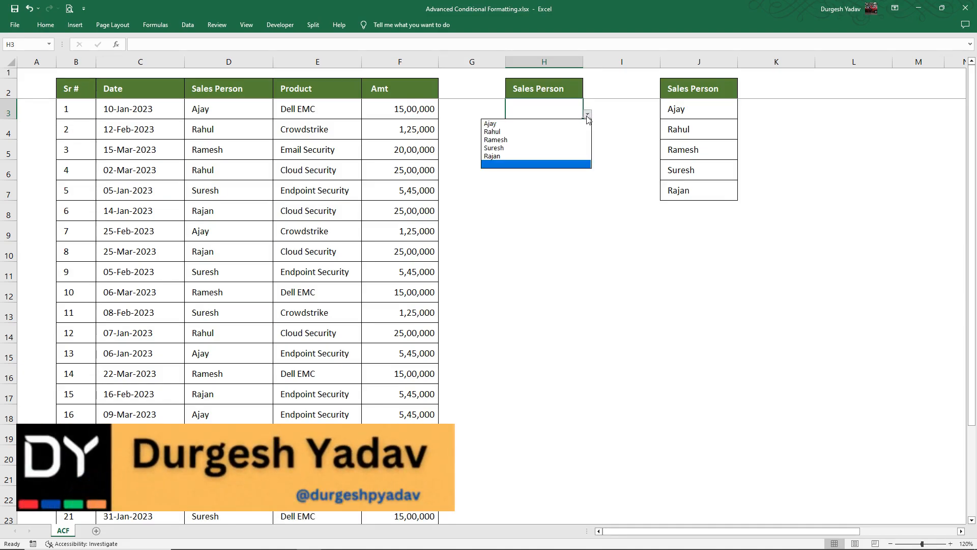
left_click(520, 123)
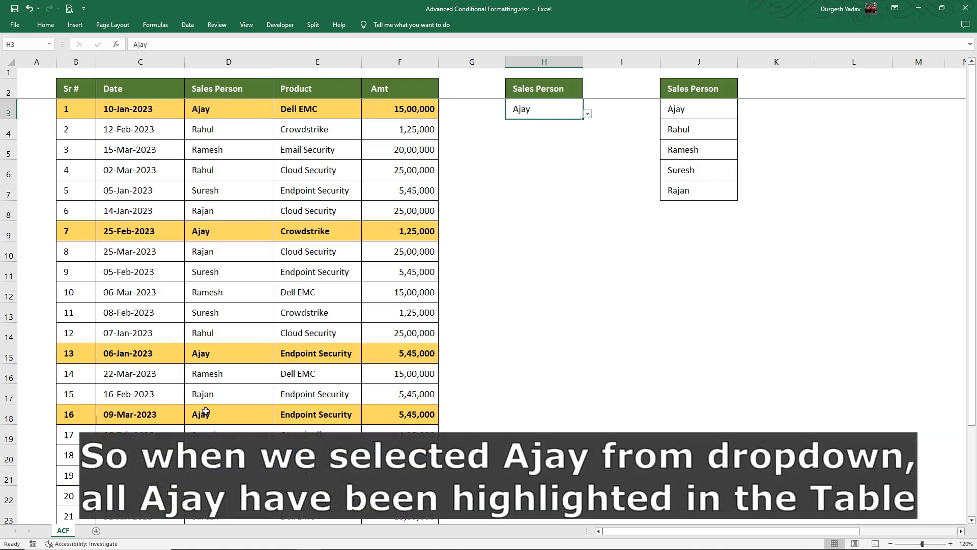
scroll(206, 411, "down", 2)
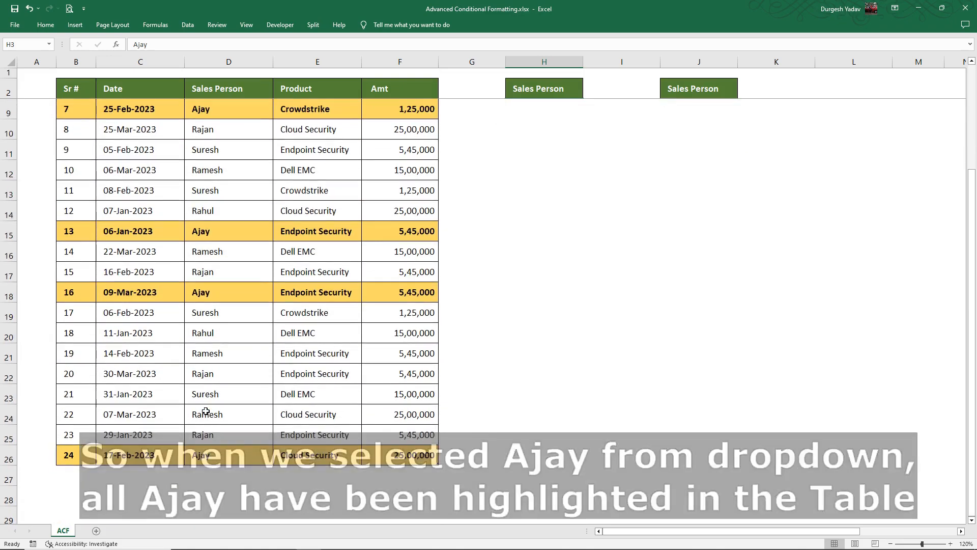
scroll(206, 412, "up", 2)
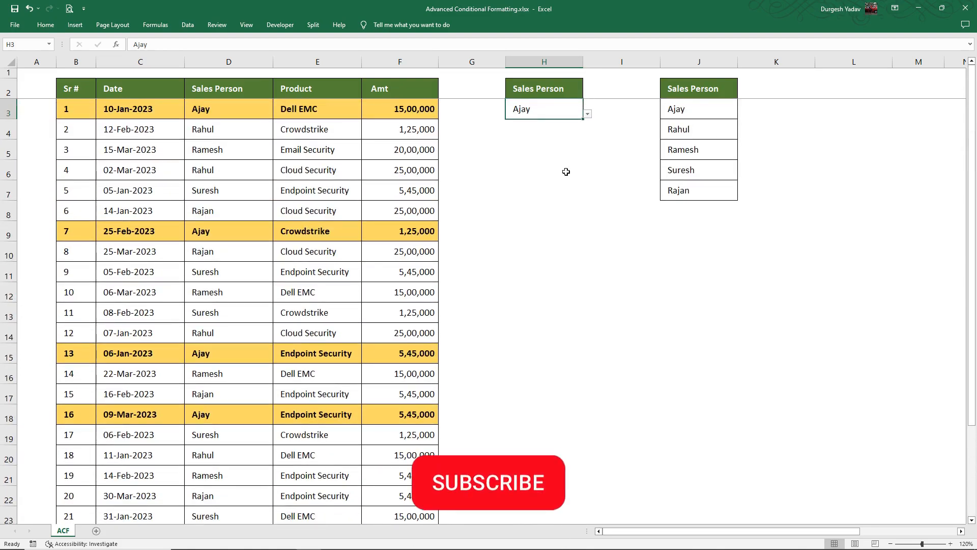
Step: Switch the H3 dropdown to the third sales person and review which table rows are highlighted
left_click(588, 114)
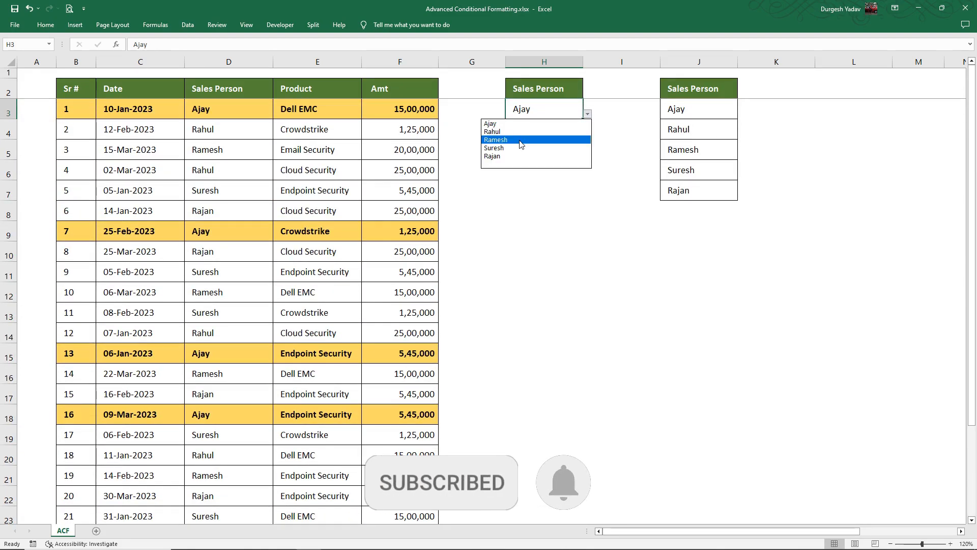
left_click(521, 141)
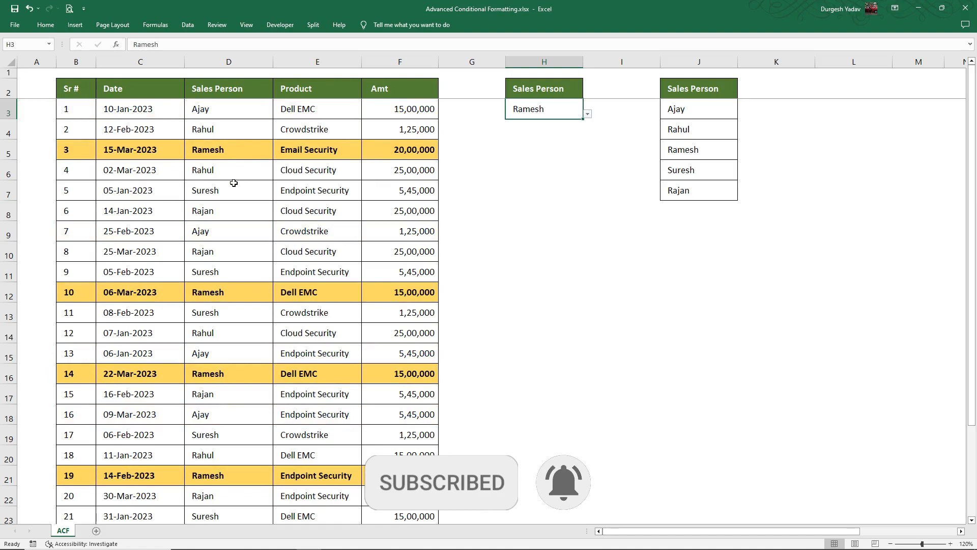
scroll(234, 188, "down", 2)
scroll(234, 187, "up", 2)
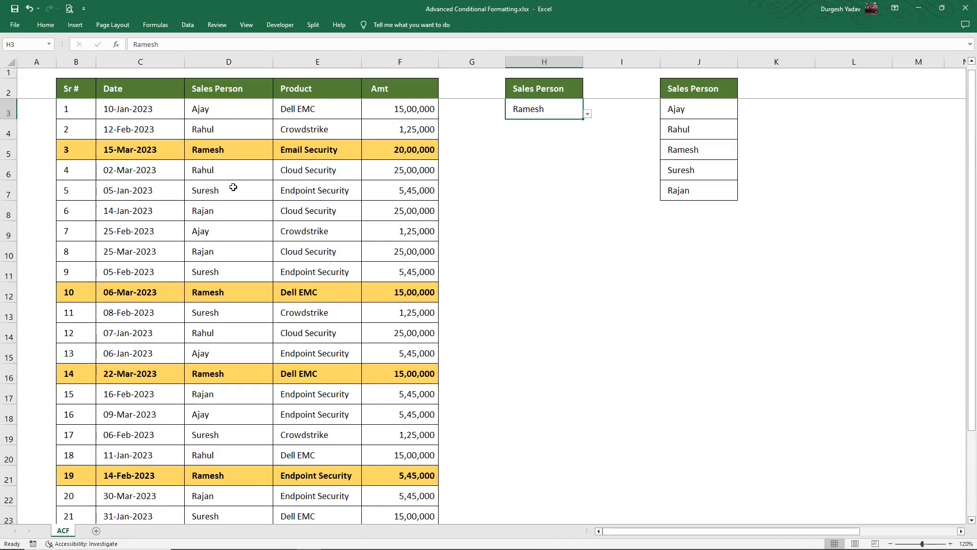
Step: Test the highlighting with the fourth and second sales persons in the H3 dropdown, finishing with the fifth one selected
left_click(588, 115)
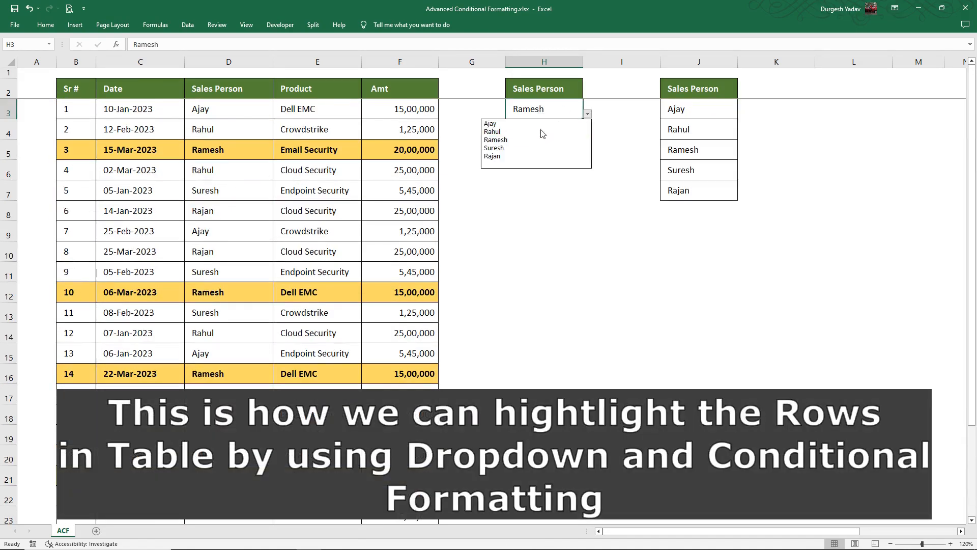
left_click(505, 147)
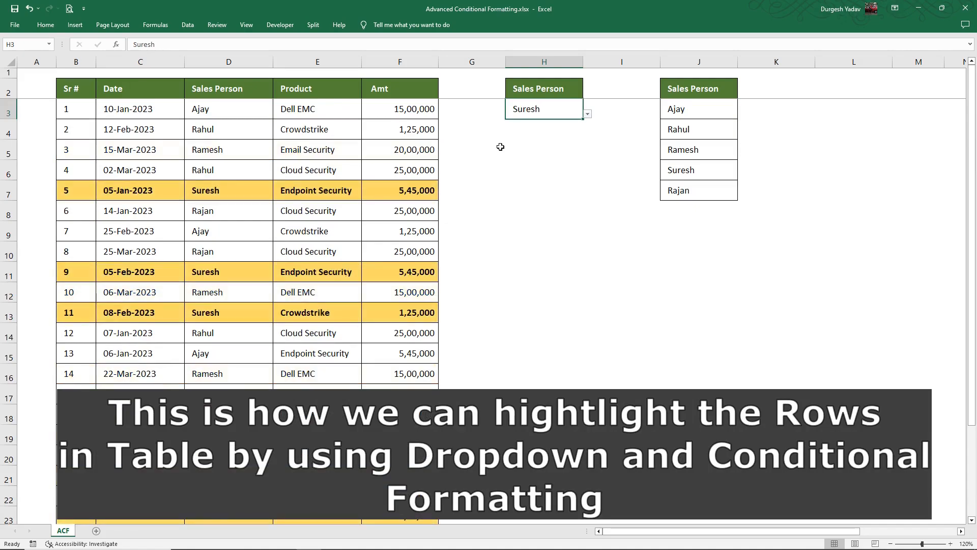
left_click(589, 114)
left_click(498, 131)
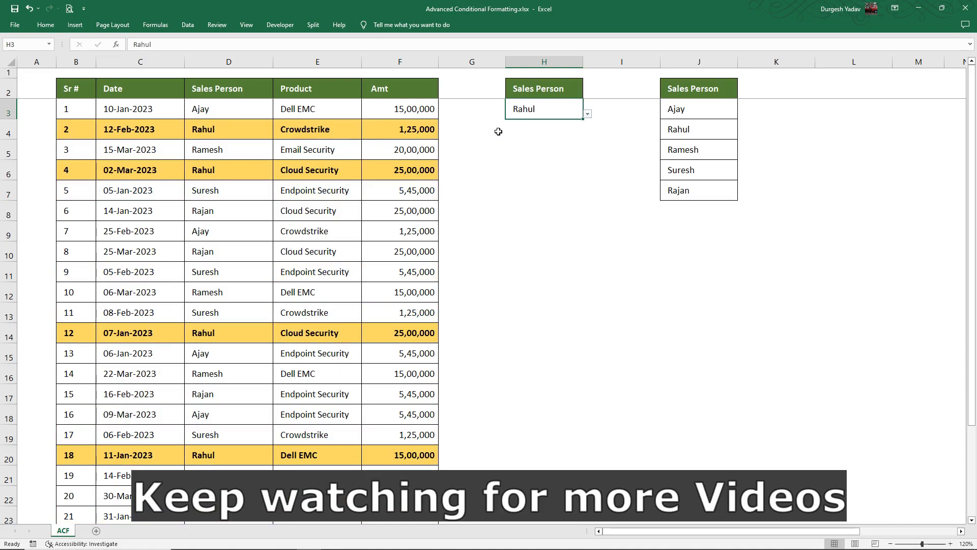
scroll(289, 257, "down", 3)
scroll(289, 257, "up", 3)
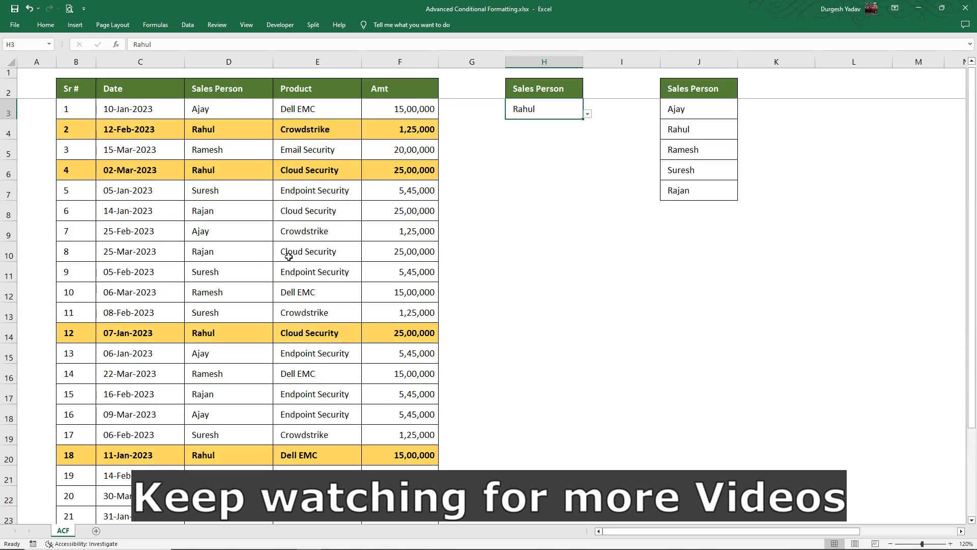
left_click(588, 114)
left_click(506, 158)
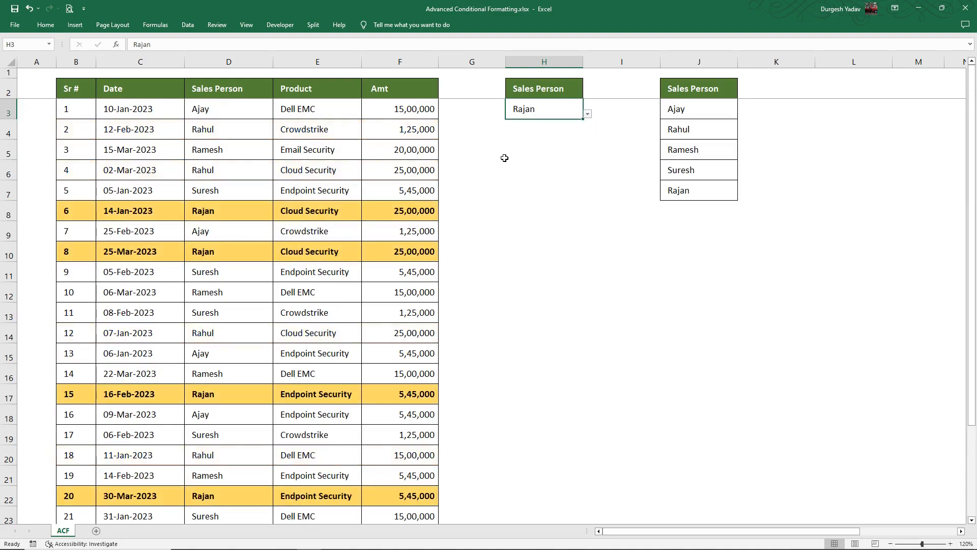